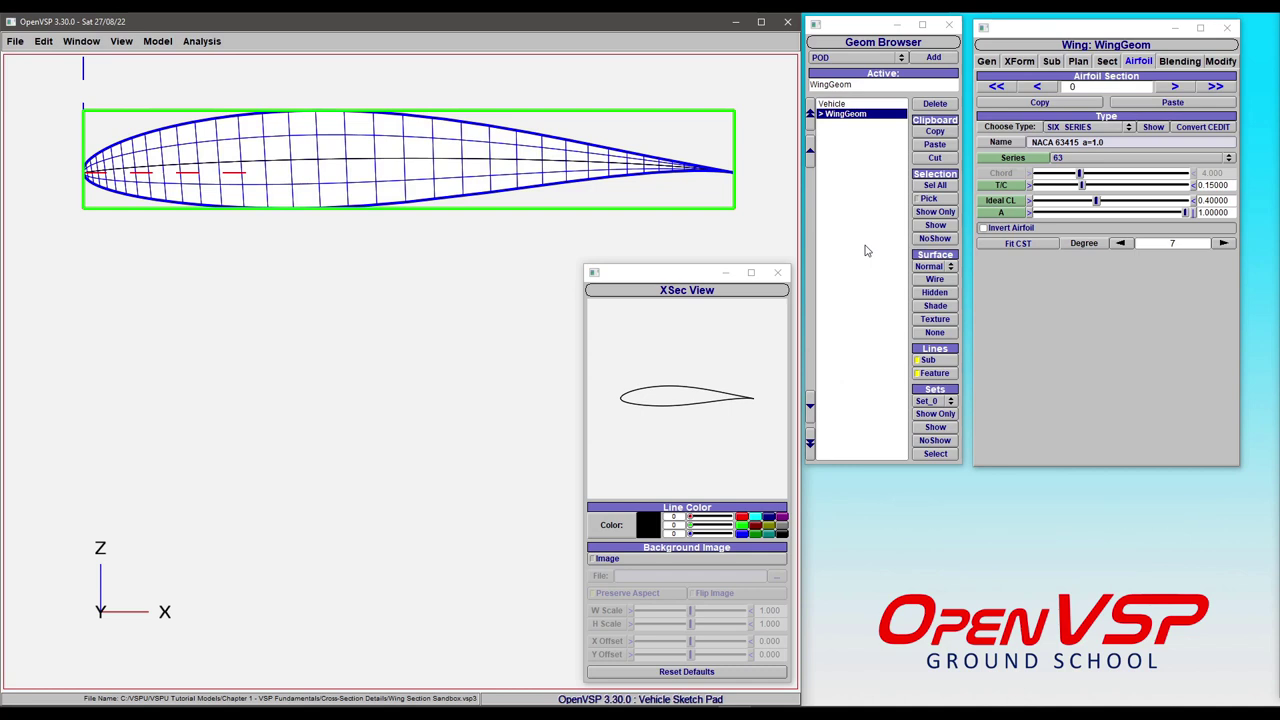
# Compare the 63, 65 and 67 six-series families, then return the airfoil to 63.
pyautogui.click(1089, 158)
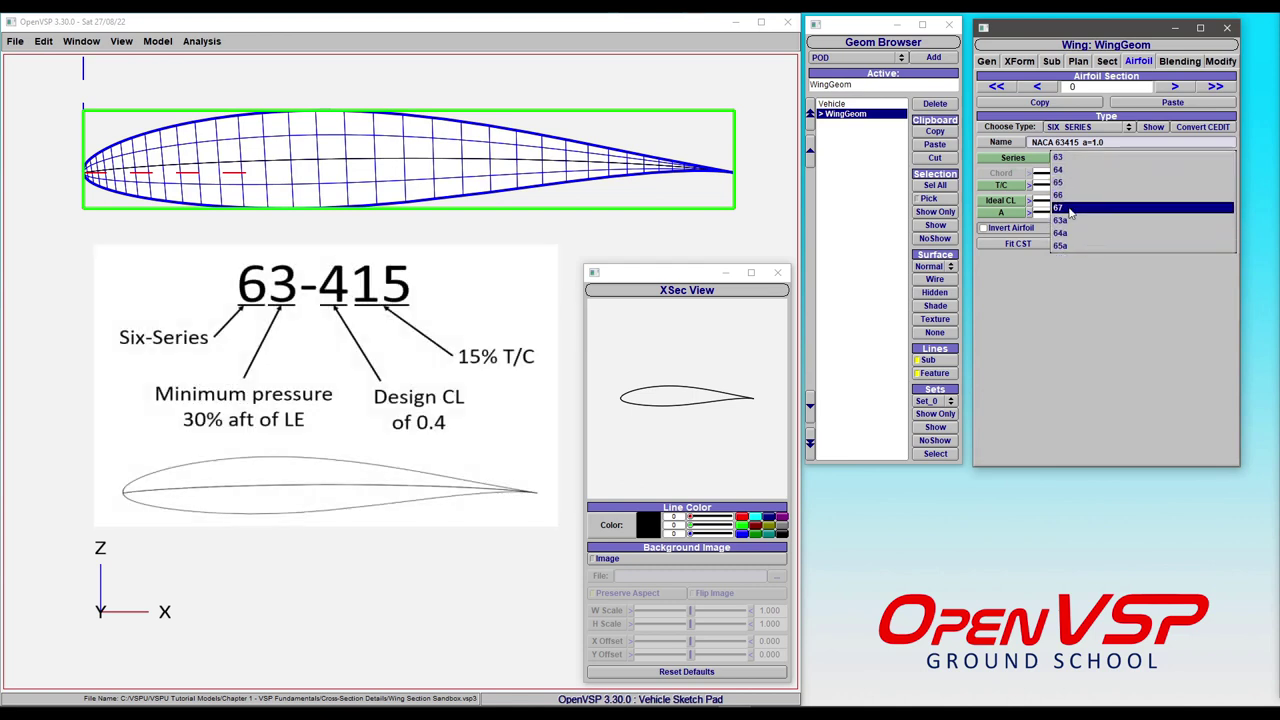
pyautogui.click(1070, 159)
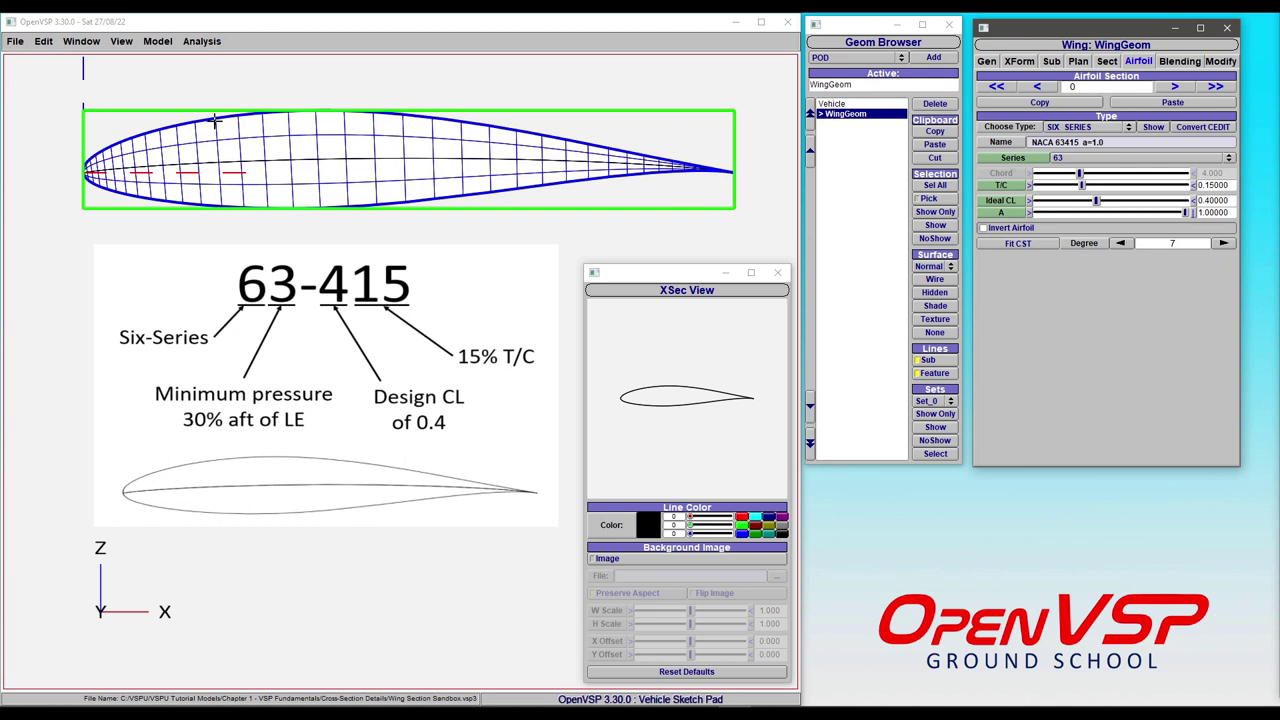
pyautogui.click(1064, 158)
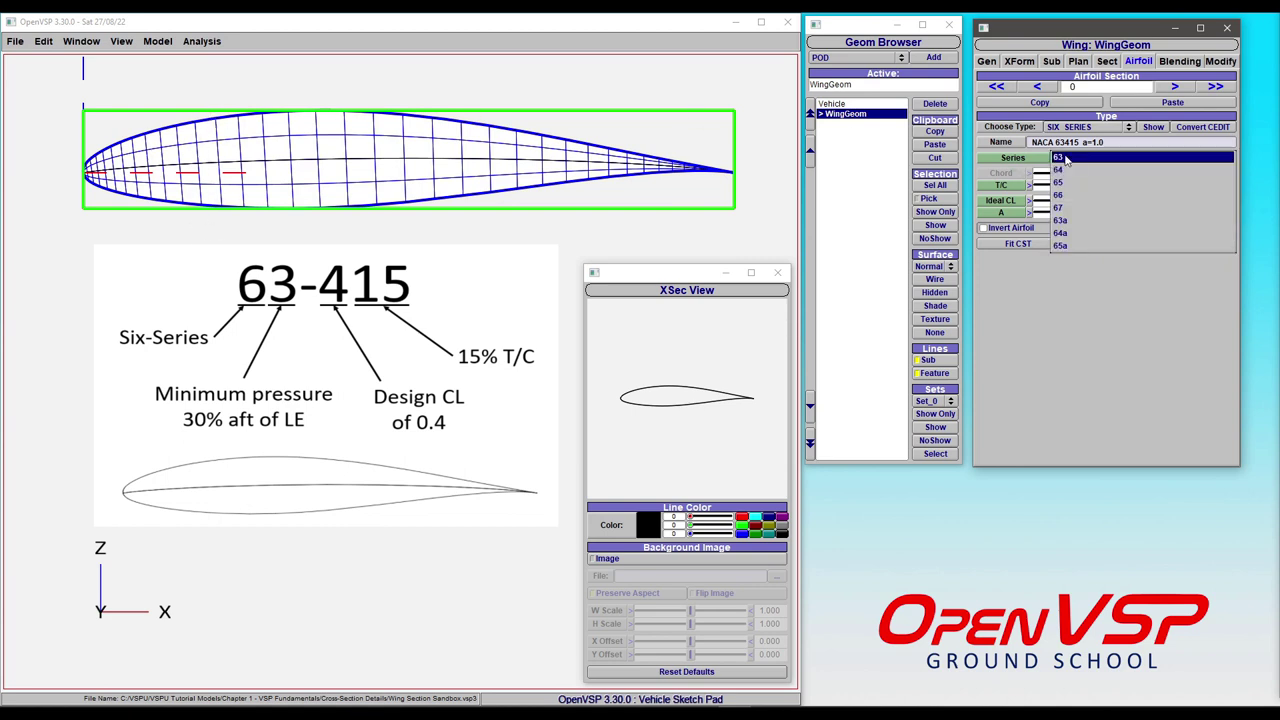
pyautogui.click(1060, 182)
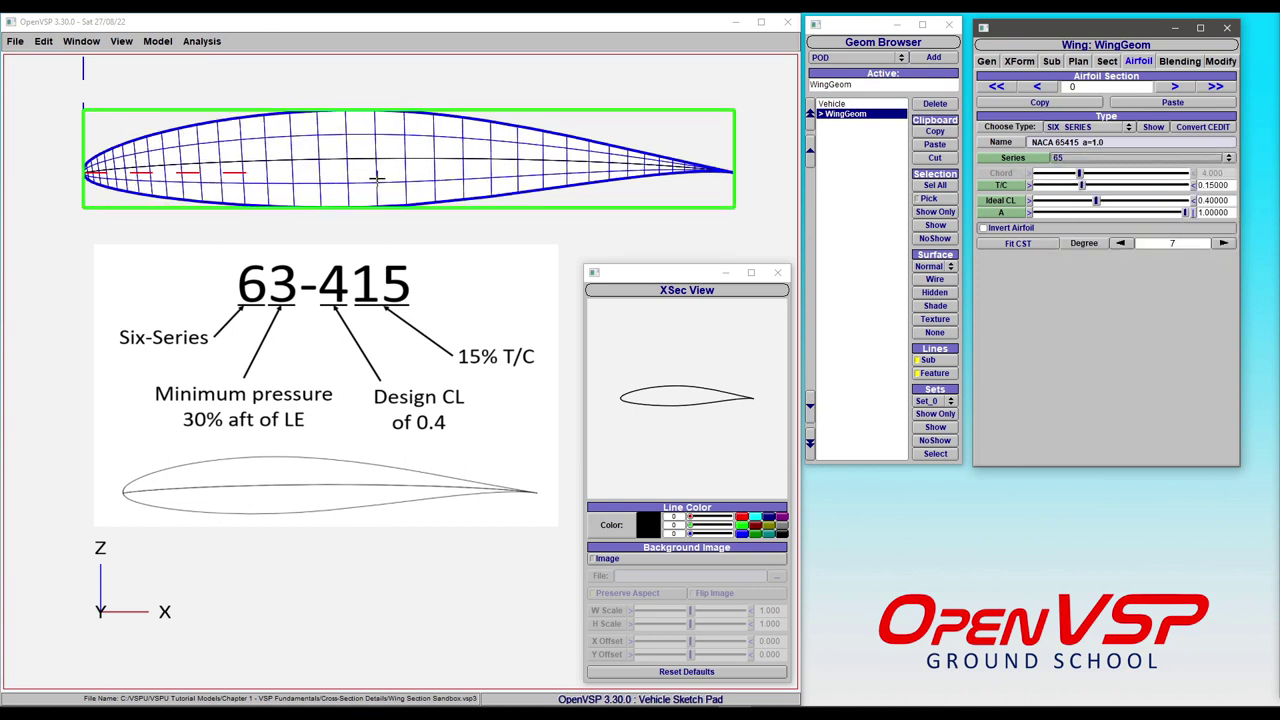
pyautogui.click(1125, 160)
pyautogui.click(1070, 182)
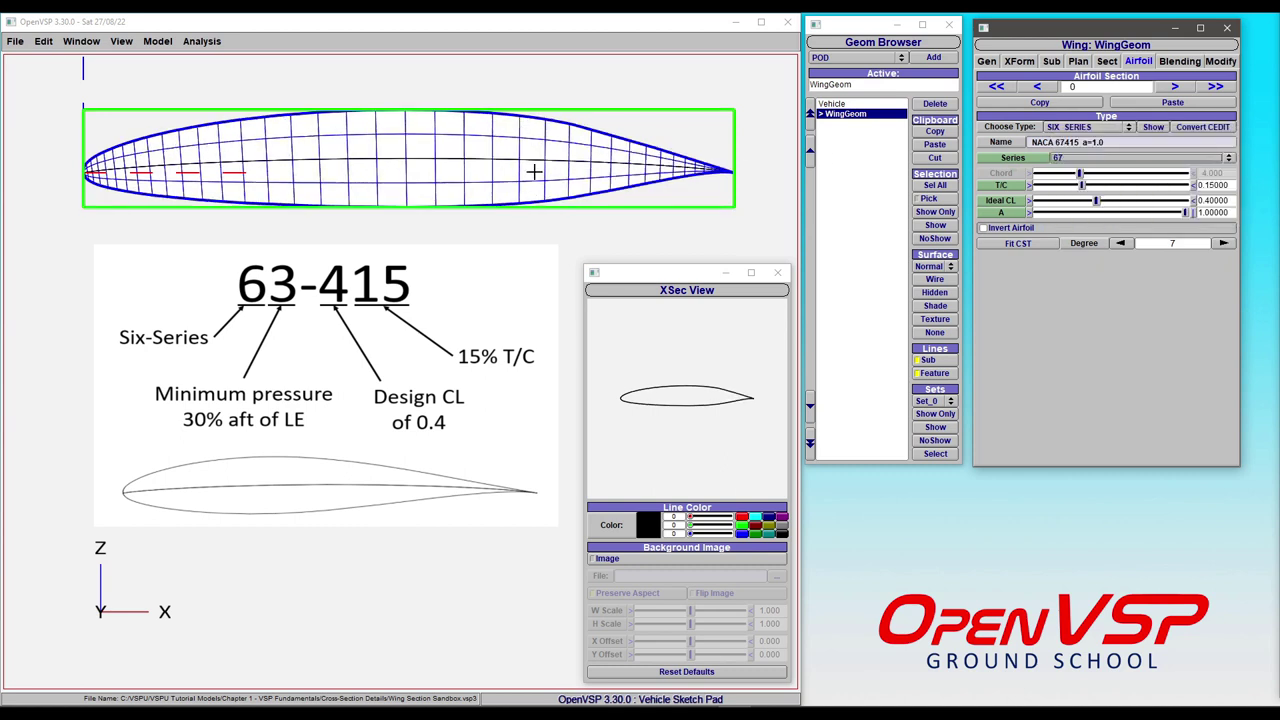
pyautogui.click(1075, 159)
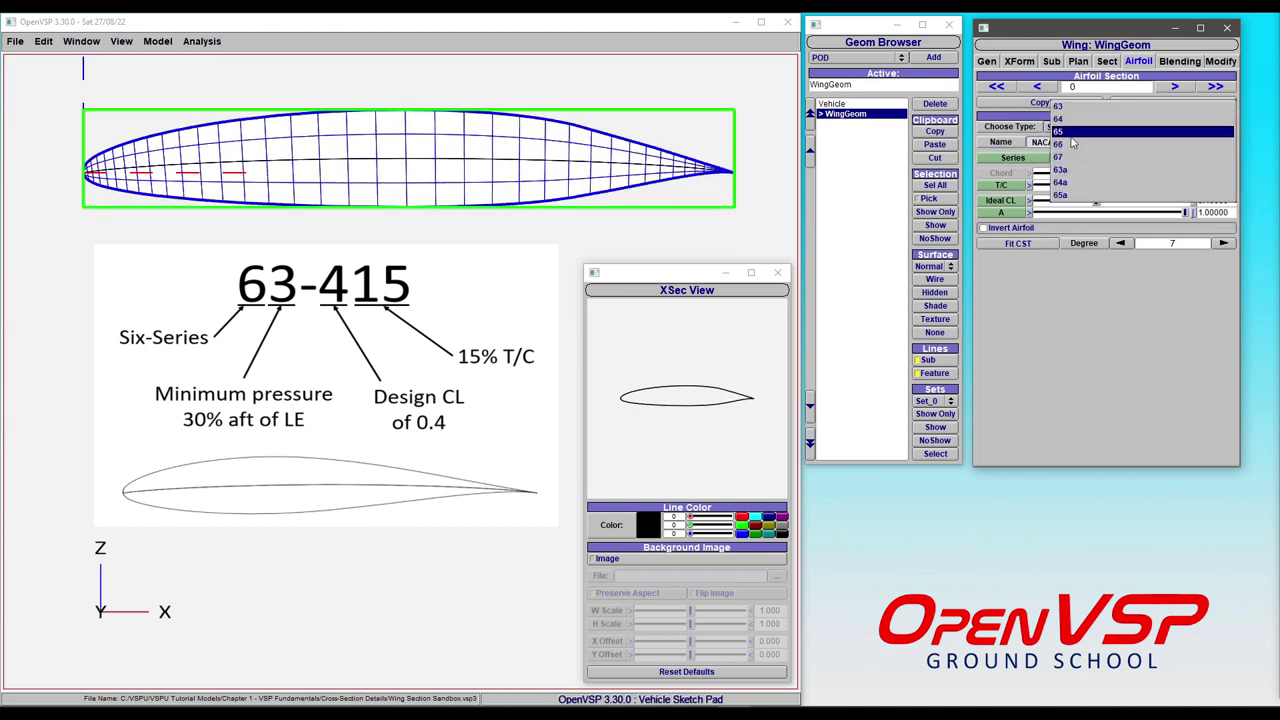
pyautogui.click(1069, 107)
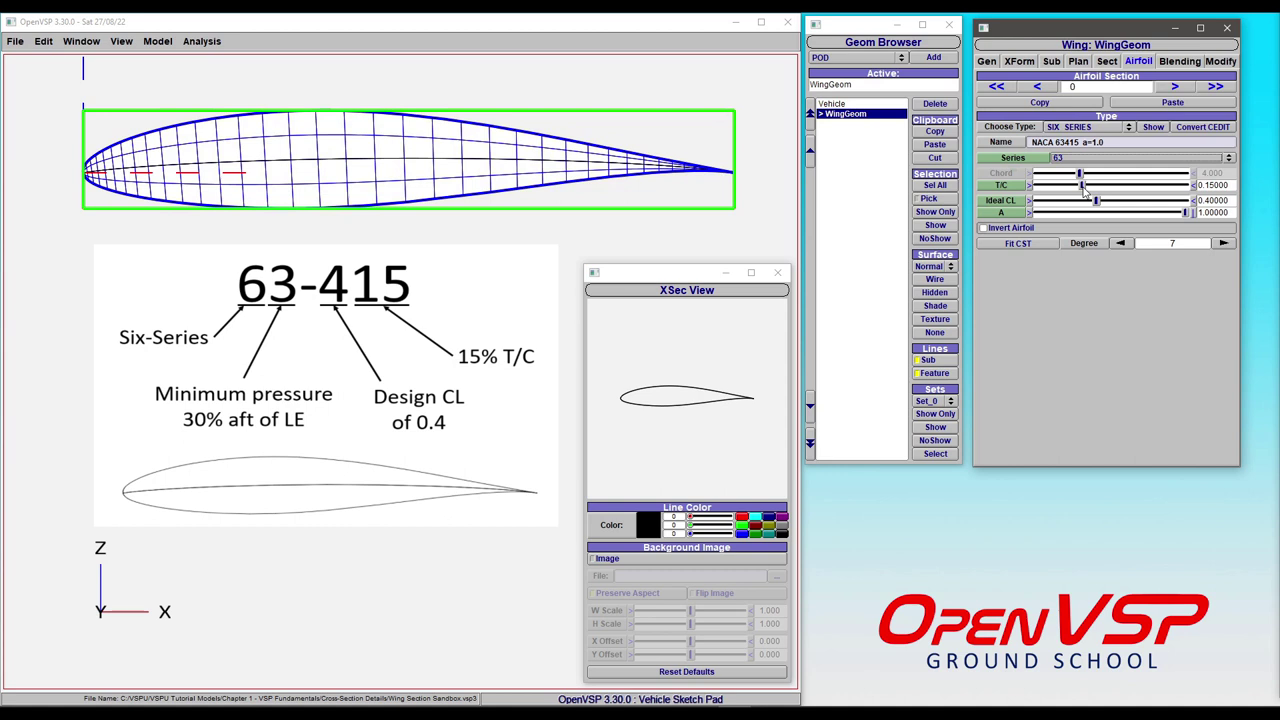
# Vary T/C and Ideal CL, removing then restoring camber, ending at Ideal CL 0.36199.
pyautogui.moveTo(1083, 190)
pyautogui.mouseDown()
pyautogui.moveTo(1100, 190)
pyautogui.moveTo(1081, 190)
pyautogui.mouseUp()
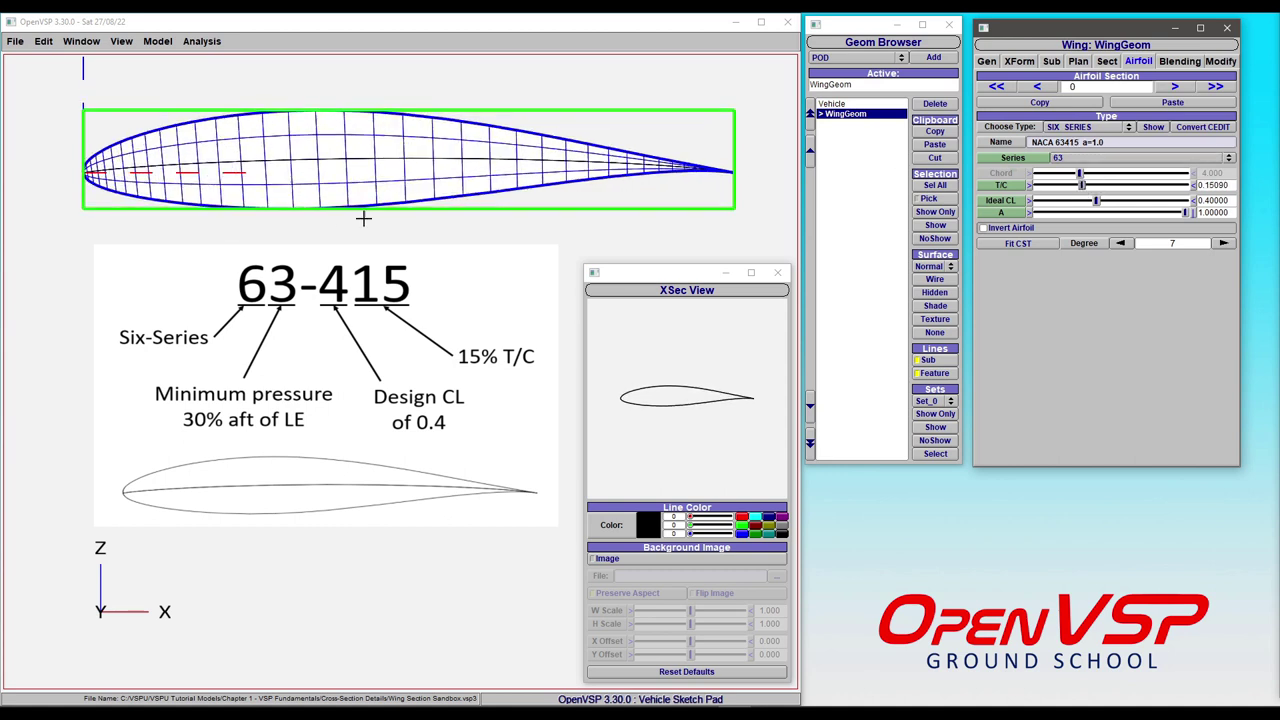
pyautogui.moveTo(1097, 204); pyautogui.dragTo(1130, 204)
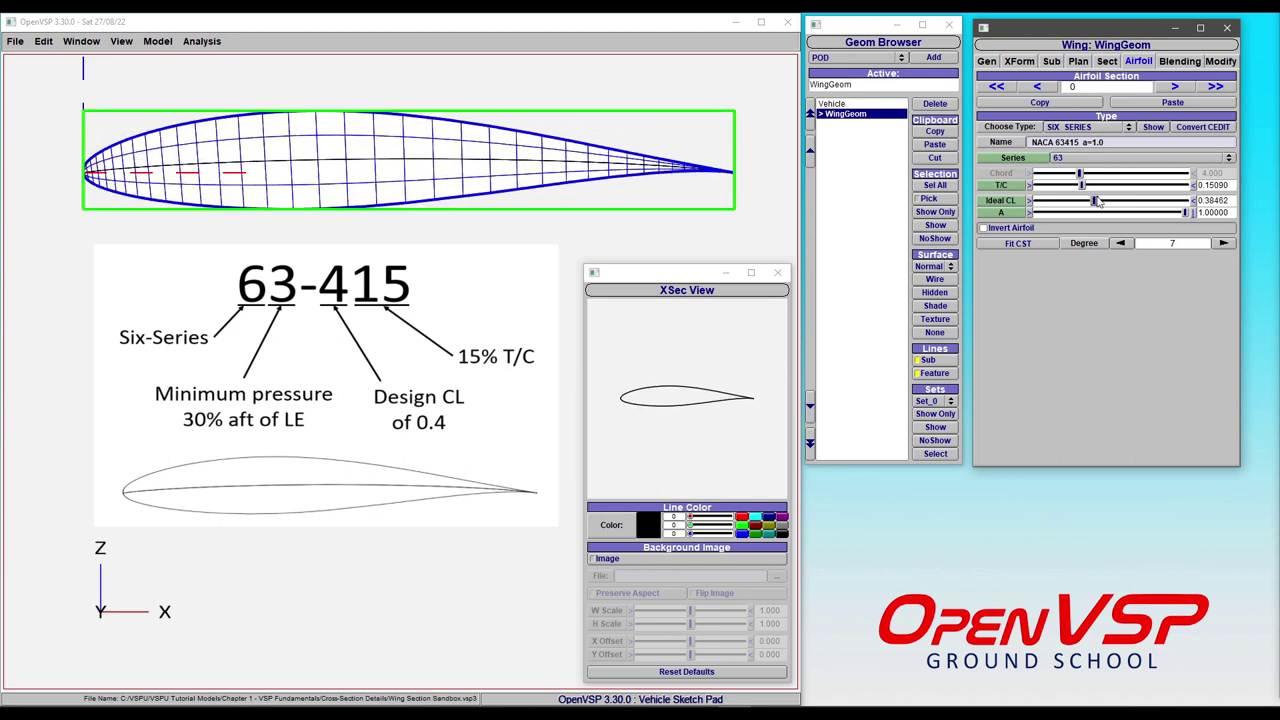
pyautogui.moveTo(1127, 205); pyautogui.dragTo(1011, 201)
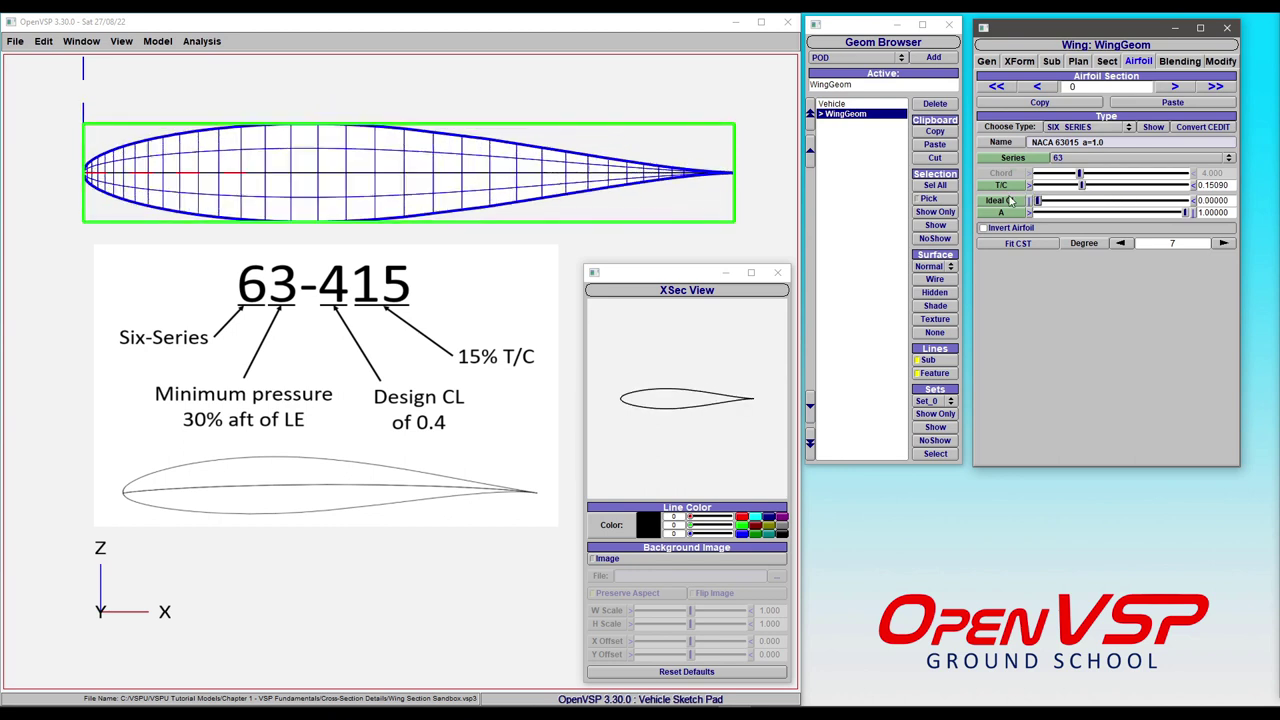
pyautogui.click(1088, 204)
pyautogui.moveTo(1088, 204); pyautogui.dragTo(1091, 204)
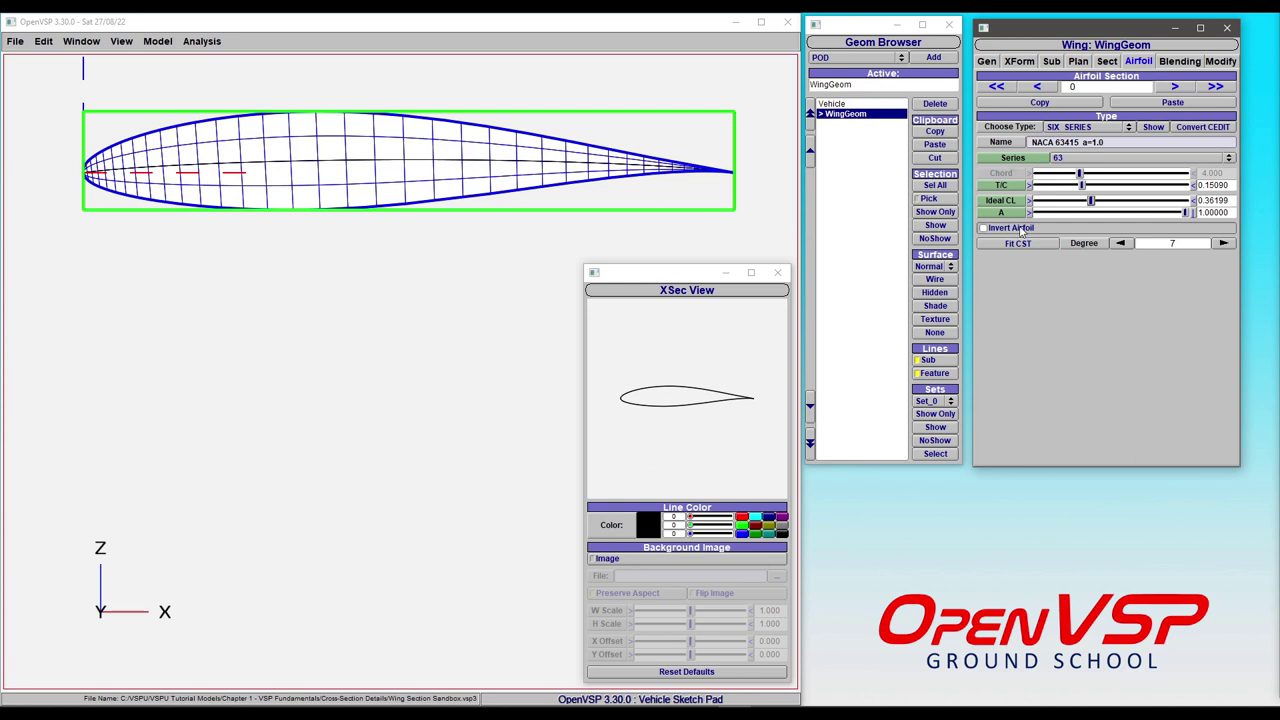
# Set the Ideal CL design lift coefficient to 1.0.
pyautogui.tripleClick(1225, 200)
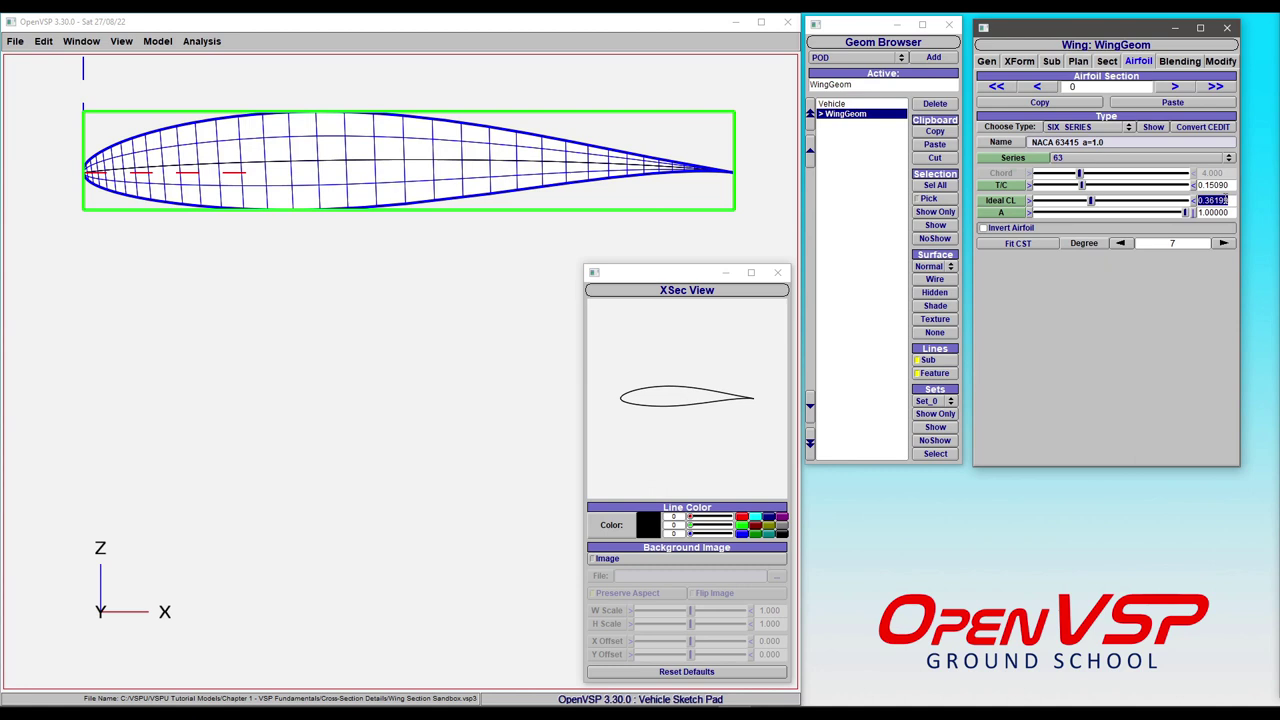
pyautogui.write('1')
pyautogui.press('Return')
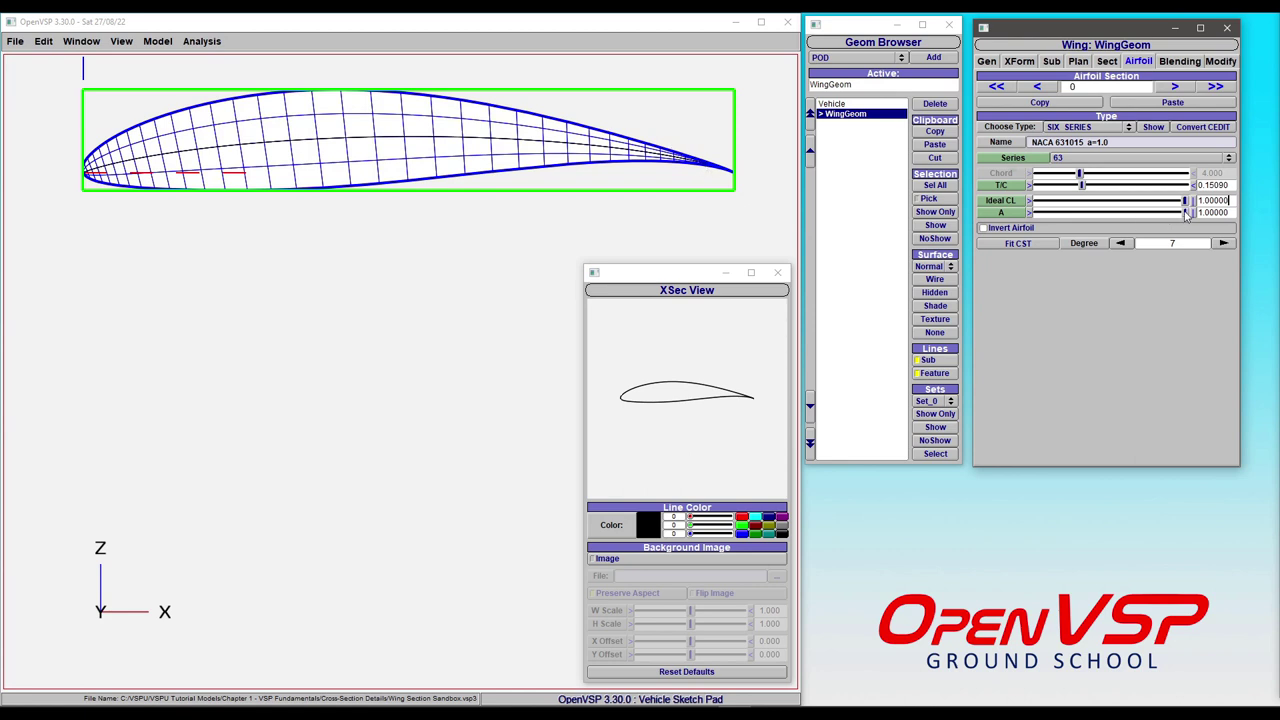
# Lower A in stages through 0.9 and 0.7 to about 0.5 (0.51802).
pyautogui.moveTo(1186, 214); pyautogui.dragTo(1174, 216)
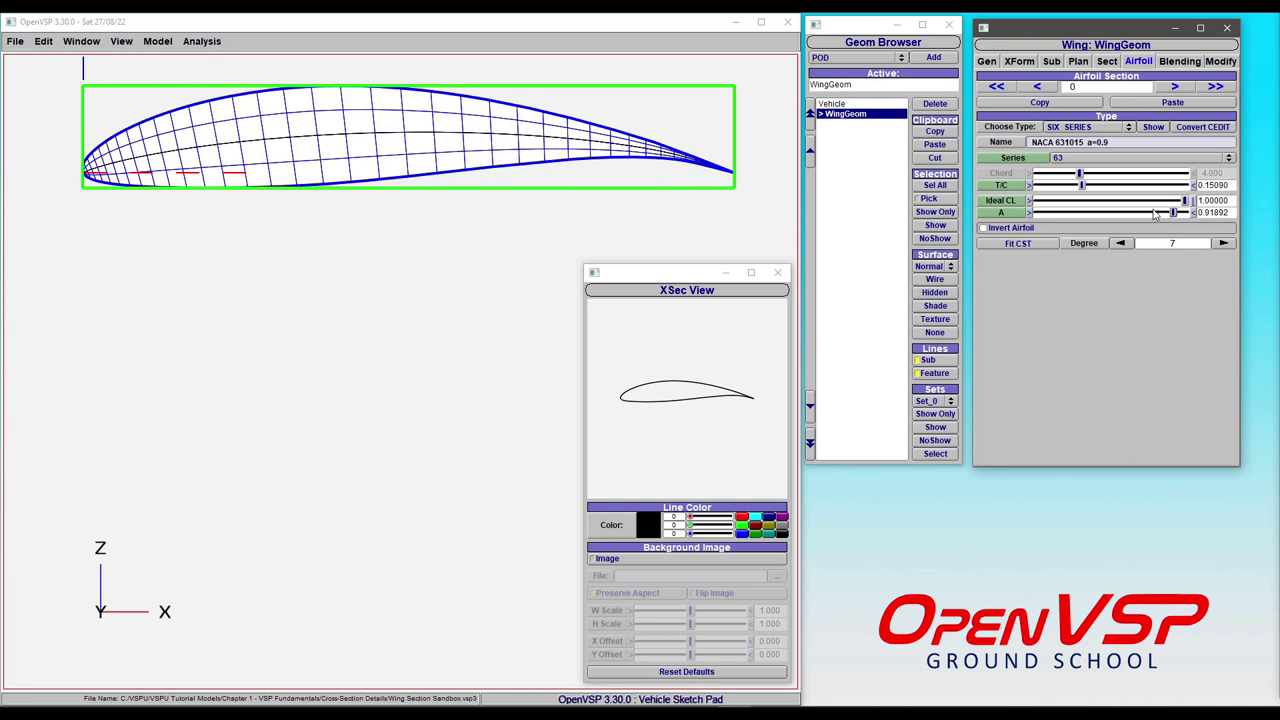
pyautogui.click(1138, 215)
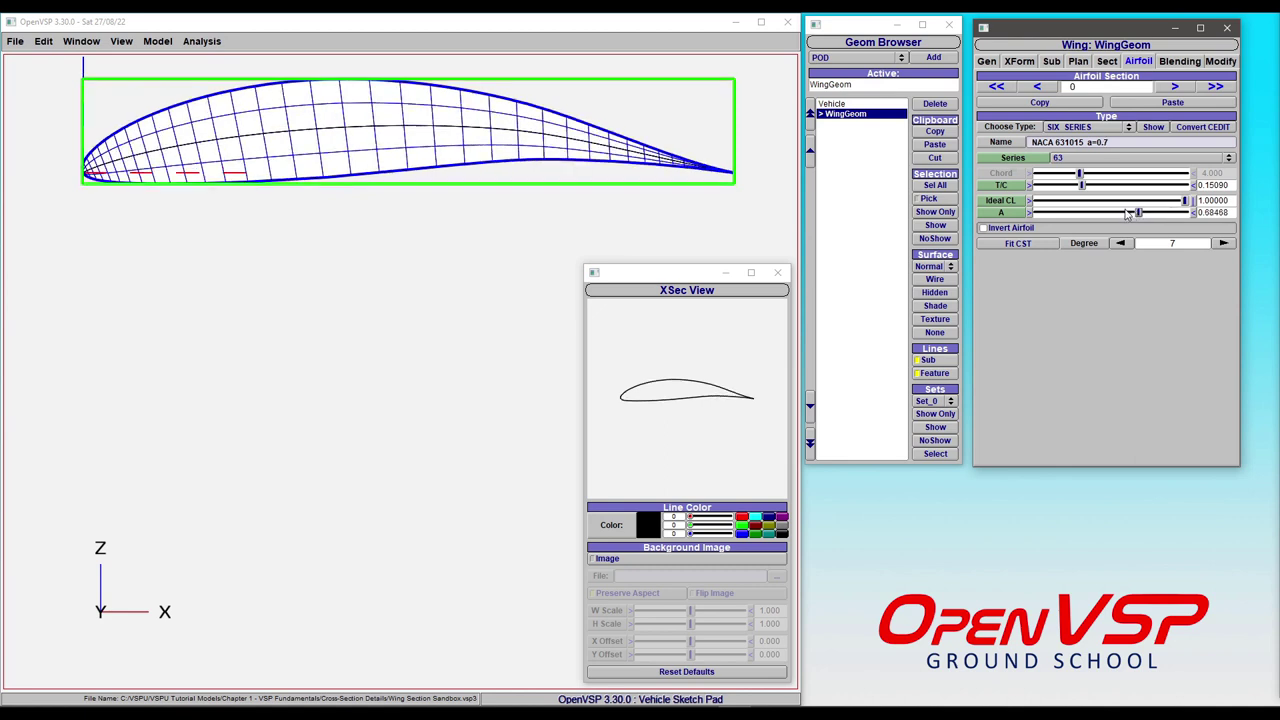
pyautogui.click(1115, 215)
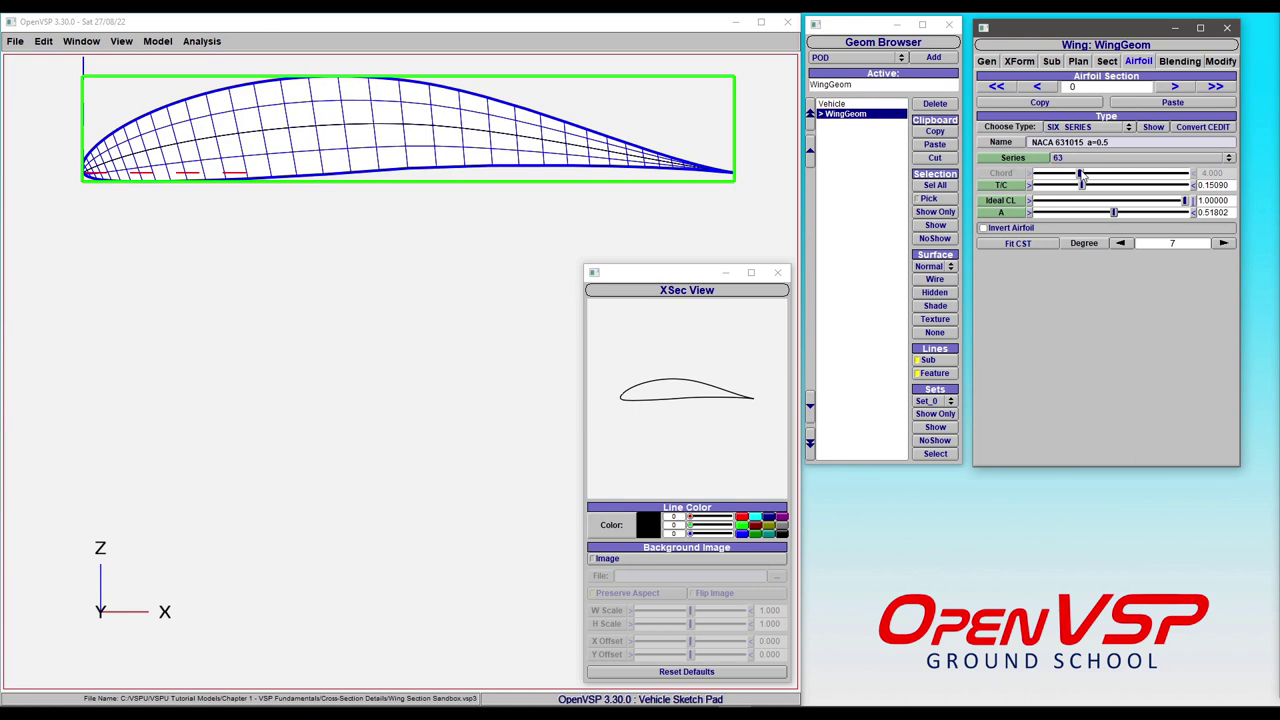
# Switch the six-series family to 63a, giving a NACA 63A1015 a=0.5 airfoil.
pyautogui.click(1066, 160)
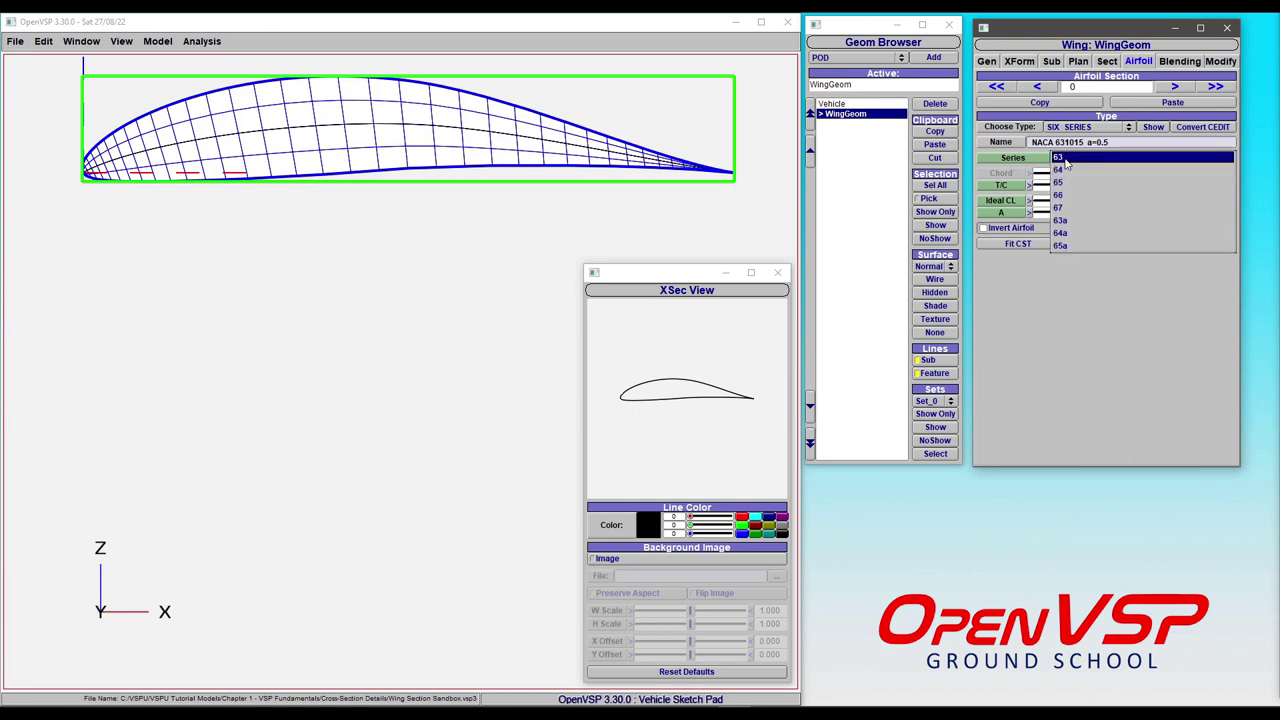
pyautogui.click(1082, 221)
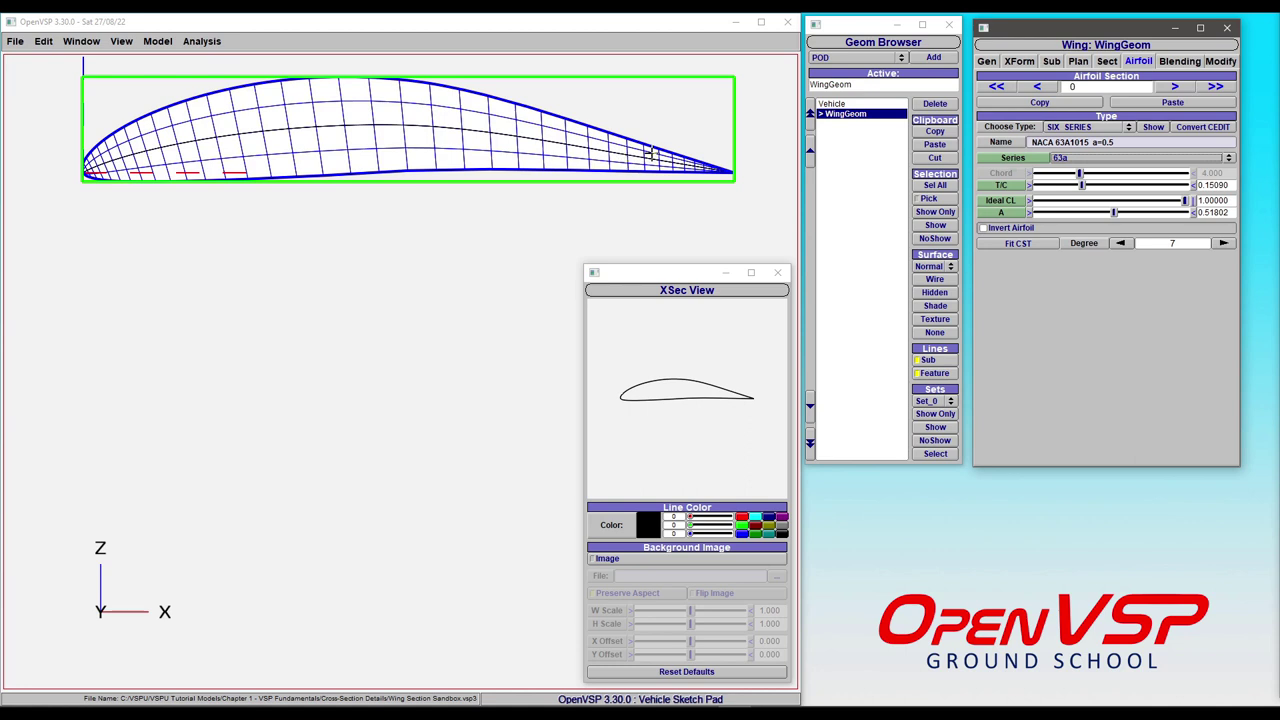
# Try A at 0.8 and 1.0, leaving it at 0.68468 (NACA 63A1015 a=0.7).
pyautogui.doubleClick(1214, 212)
pyautogui.write('0.8')
pyautogui.press('Return')
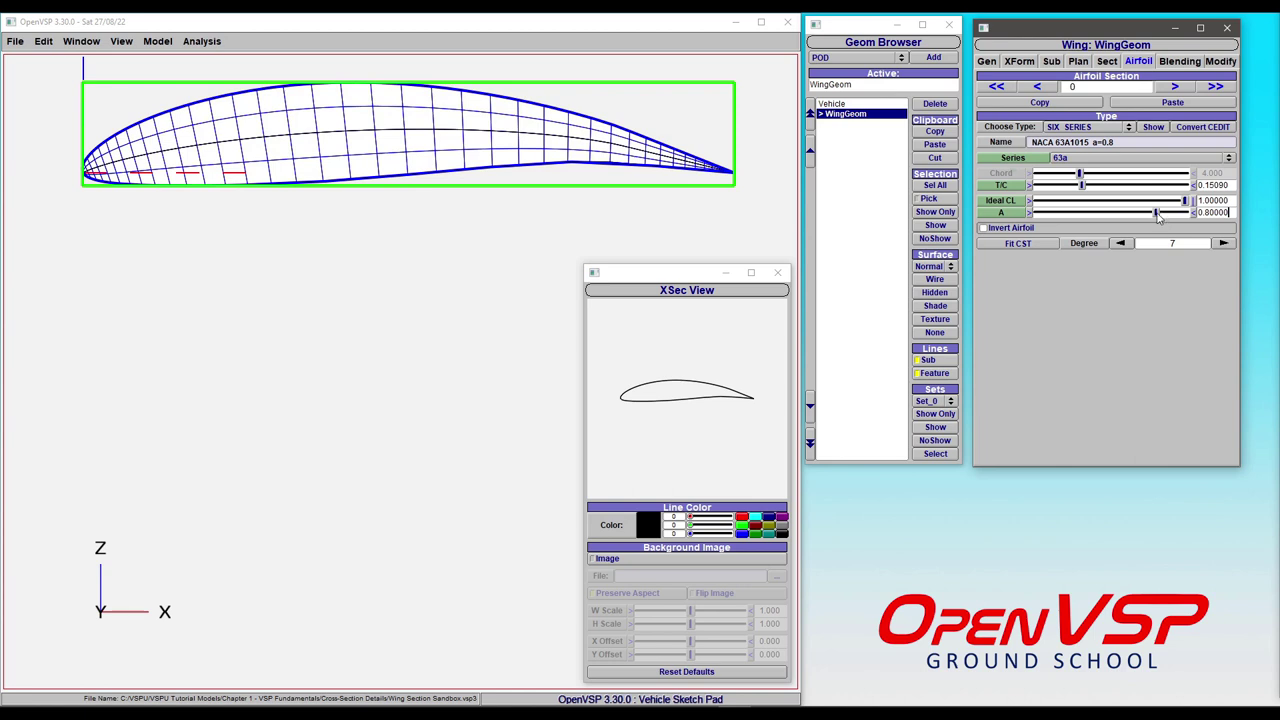
pyautogui.moveTo(1157, 214)
pyautogui.mouseDown()
pyautogui.moveTo(1205, 218)
pyautogui.moveTo(1145, 220)
pyautogui.mouseUp()
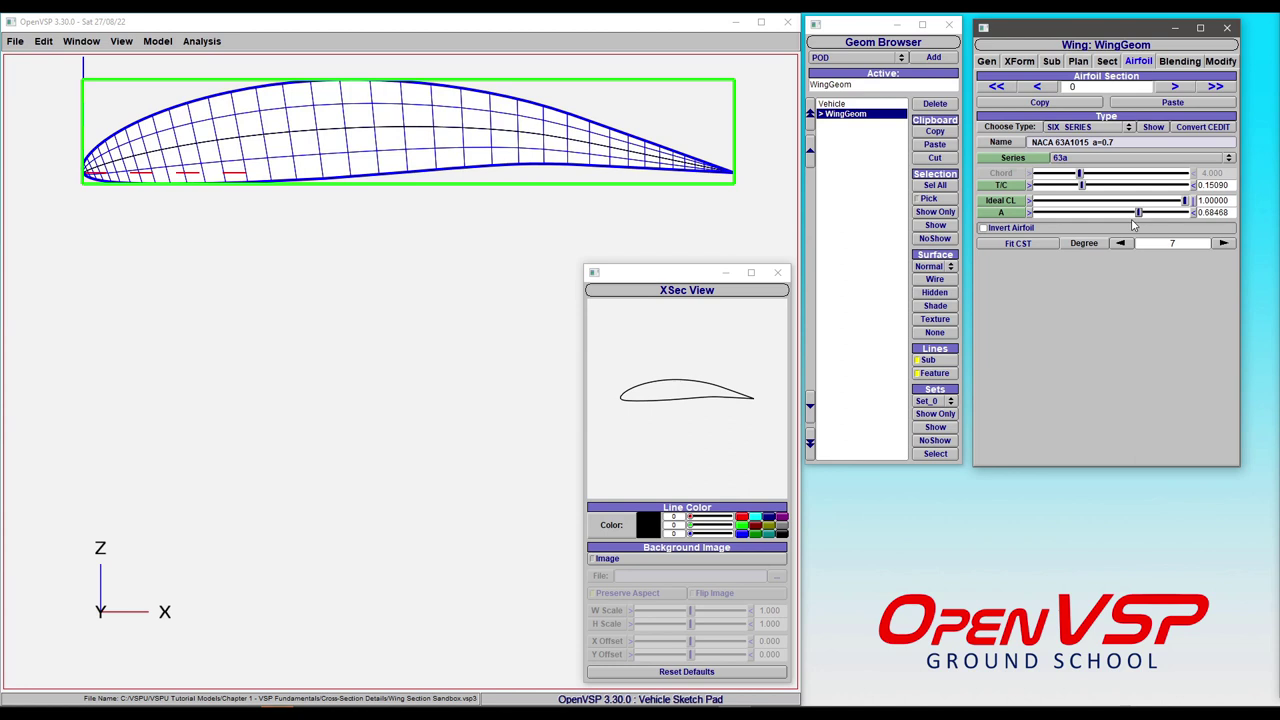
# Set the A value to 0.8.
pyautogui.click(1212, 200)
pyautogui.press('Tab')
pyautogui.write('0.8')
pyautogui.press('Return')
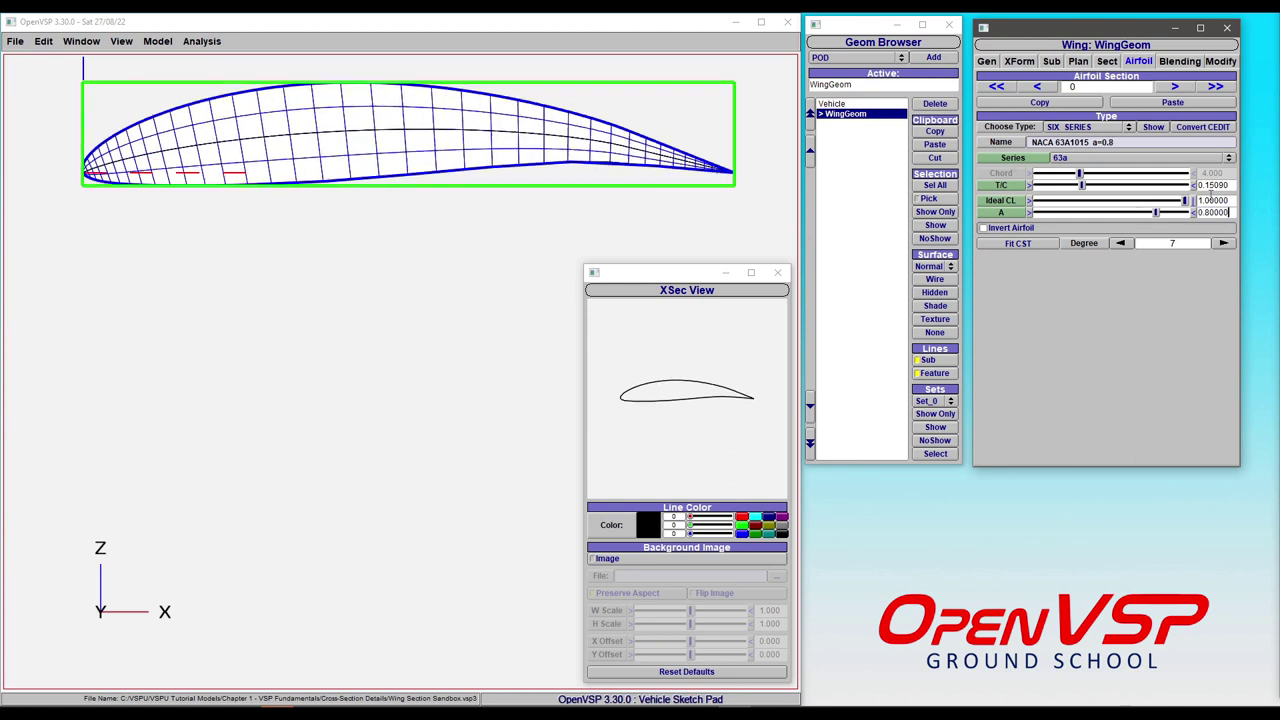
# Set Ideal CL to 0.4, making the section NACA 63A415 a=0.8.
pyautogui.doubleClick(1214, 185)
pyautogui.doubleClick(1222, 200)
pyautogui.write('0.4')
pyautogui.press('Return')
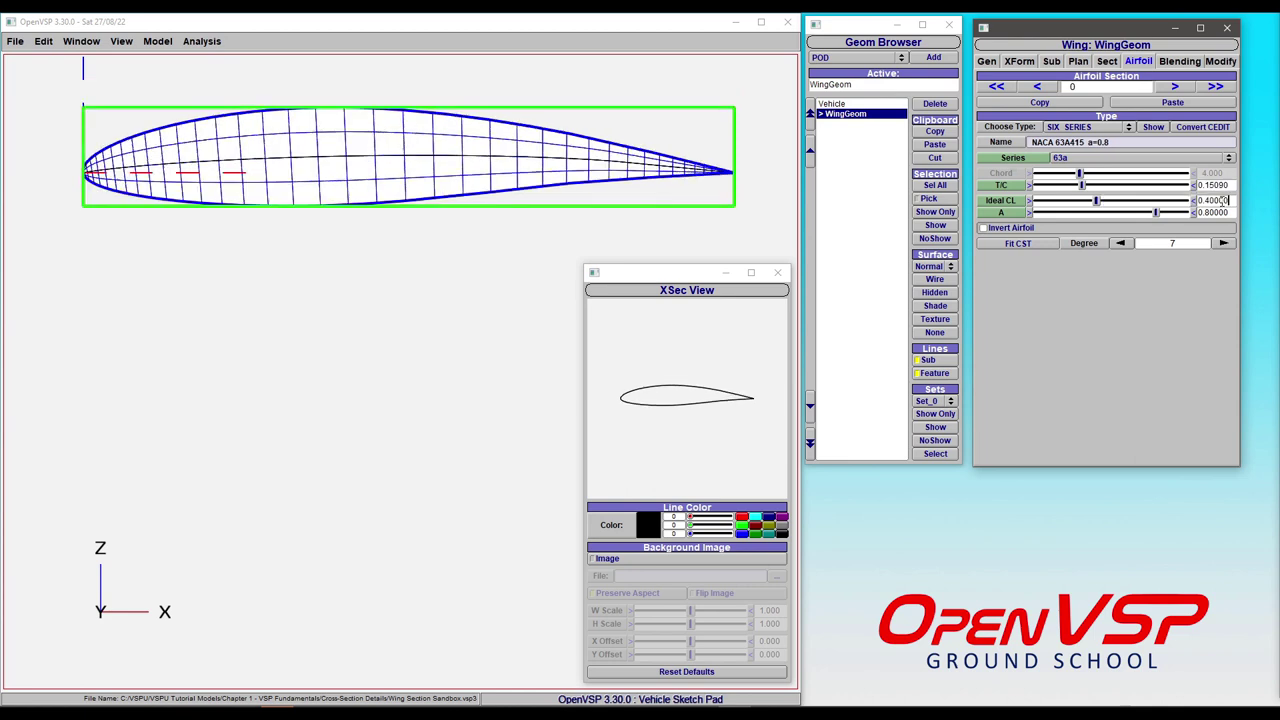